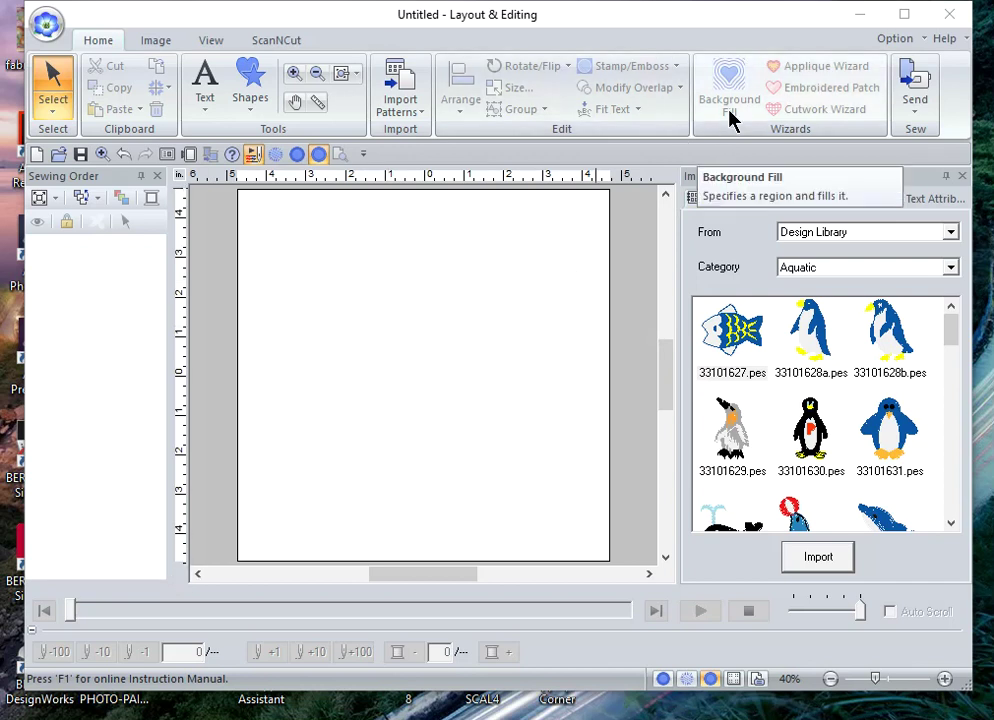
- Import the fish design 33101627.pes and enlarge it to 3.37 × 2.94 inches
click(735, 344)
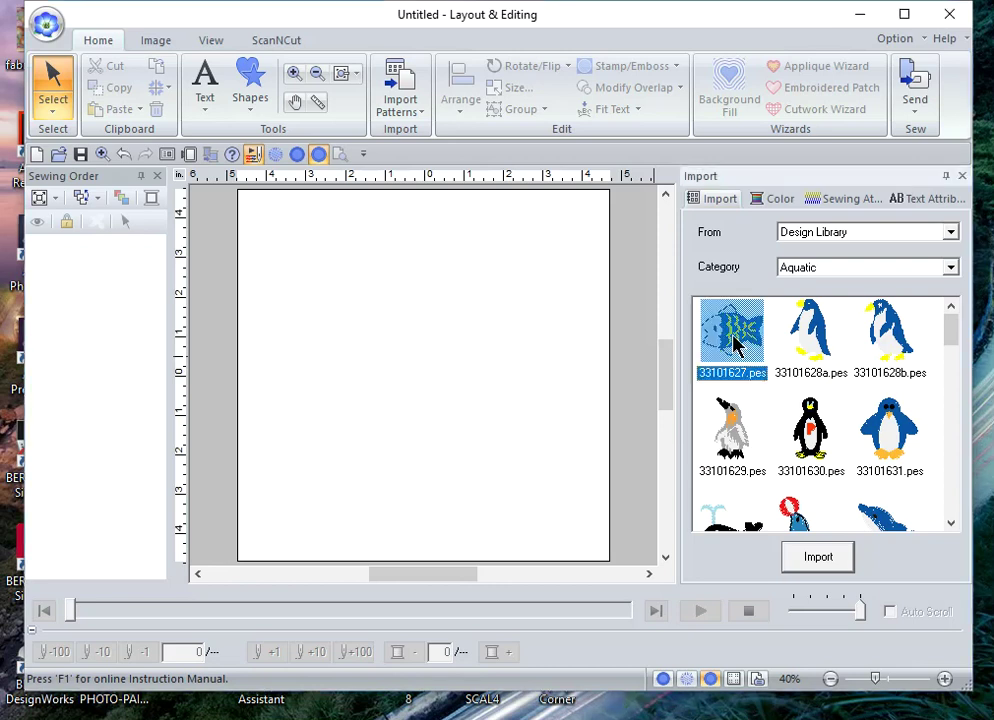
click(825, 566)
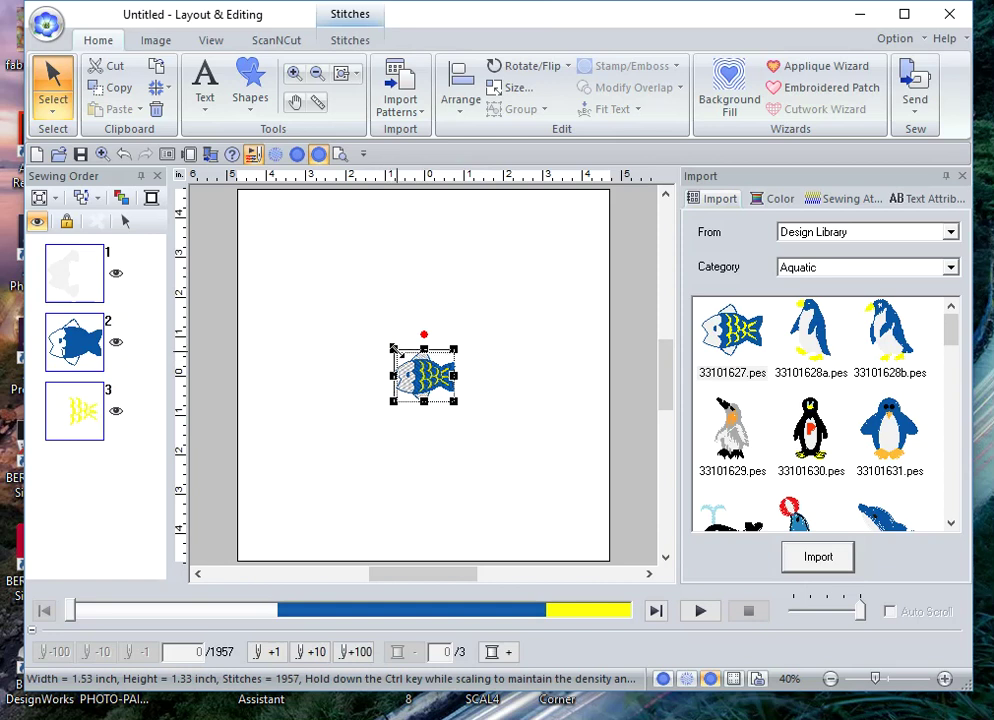
drag(393, 349, 322, 250)
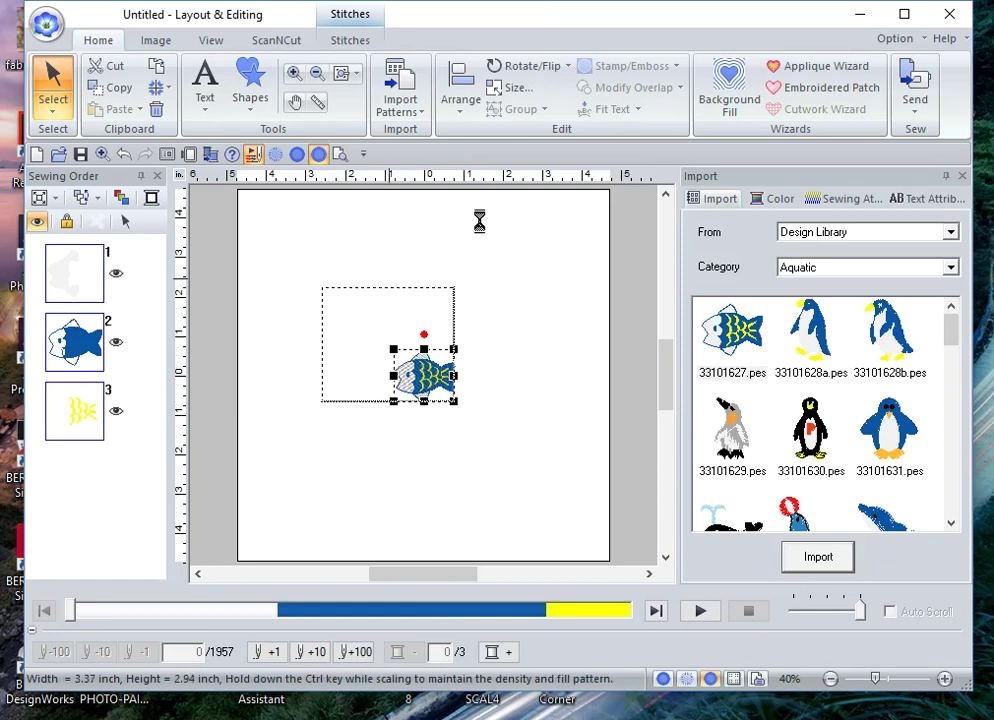
- Centre the fish on the page and start a Background Fill
click(467, 92)
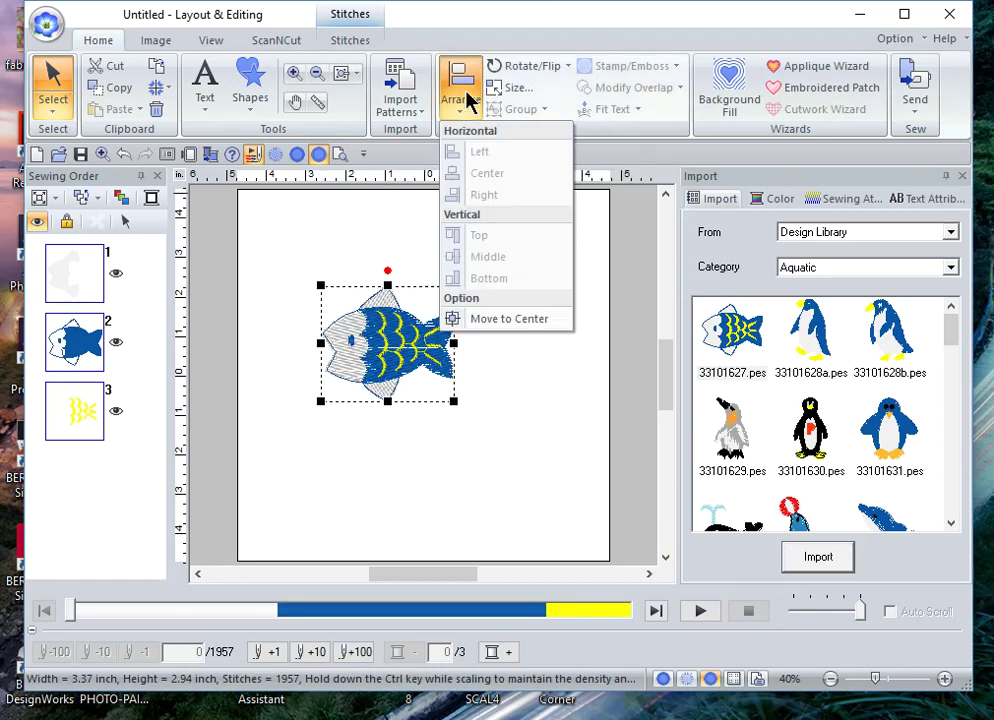
click(512, 320)
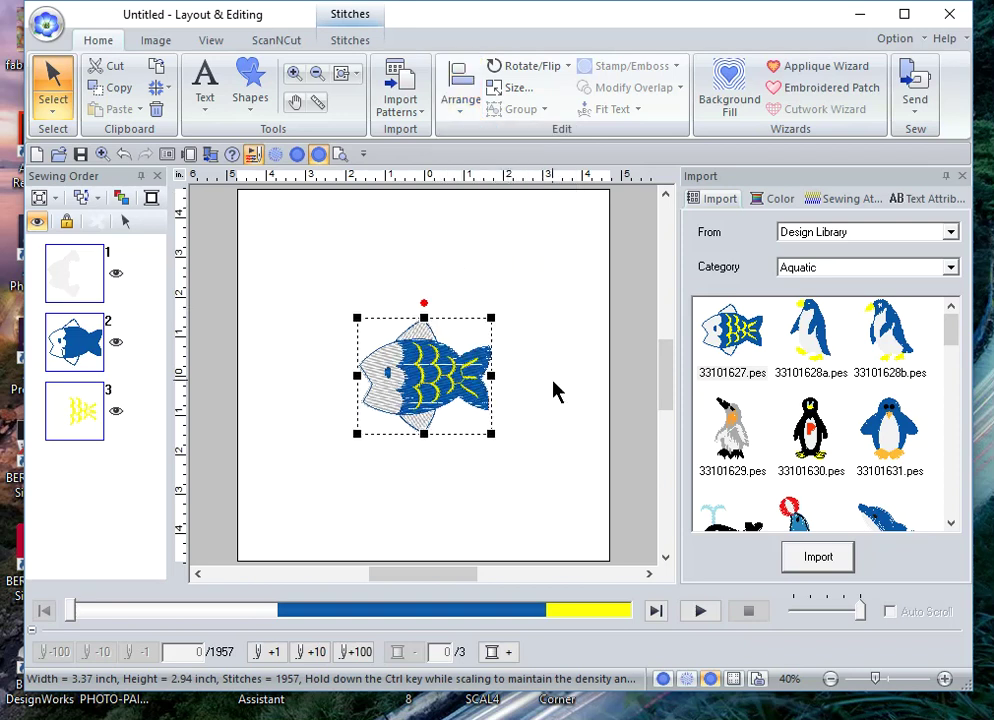
click(738, 98)
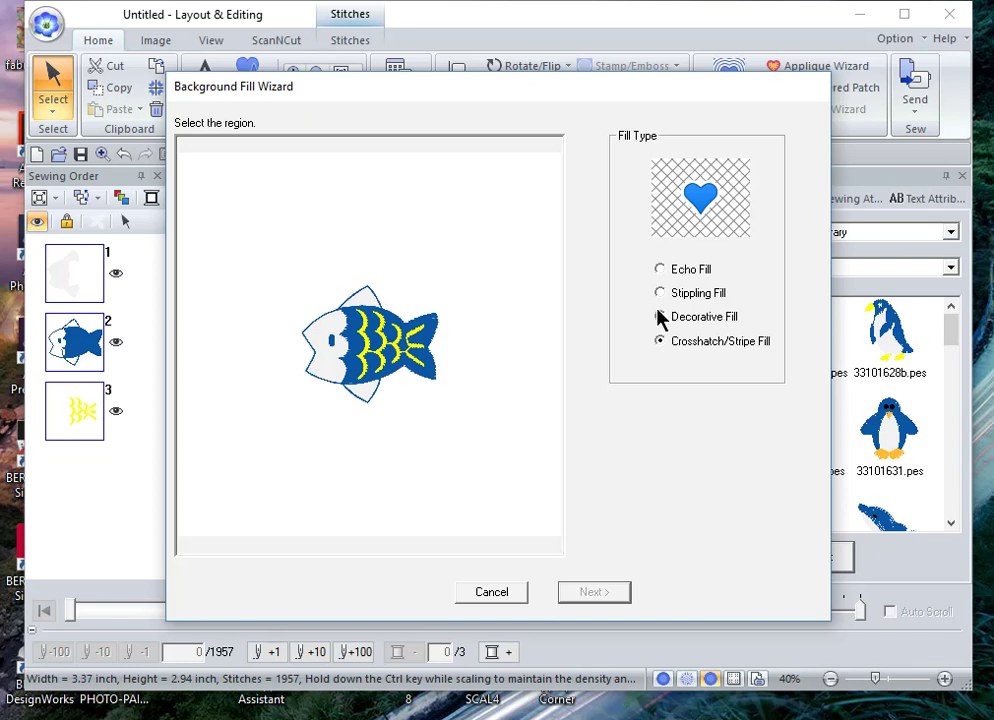
- Choose Decorative Fill for the whole area around the fish and continue to its settings
click(660, 317)
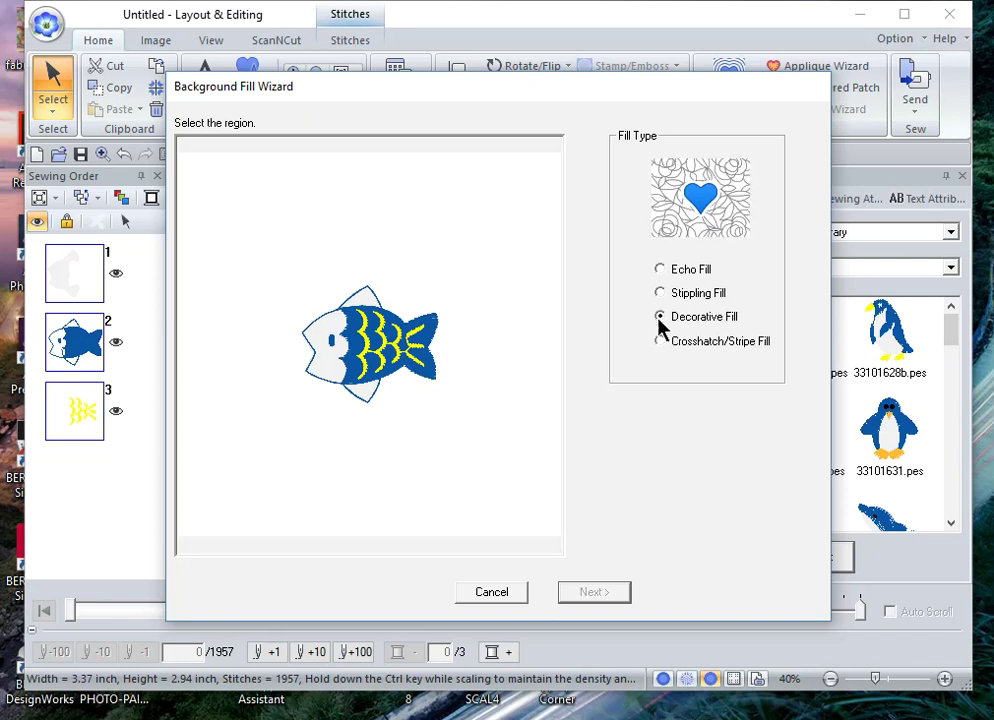
click(505, 333)
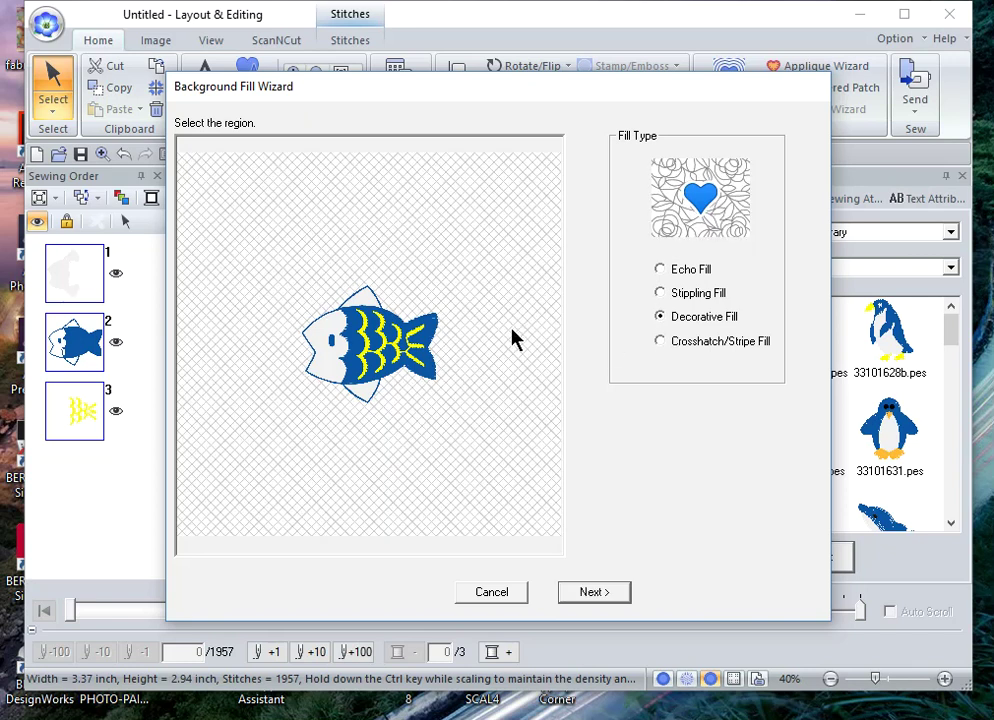
click(594, 592)
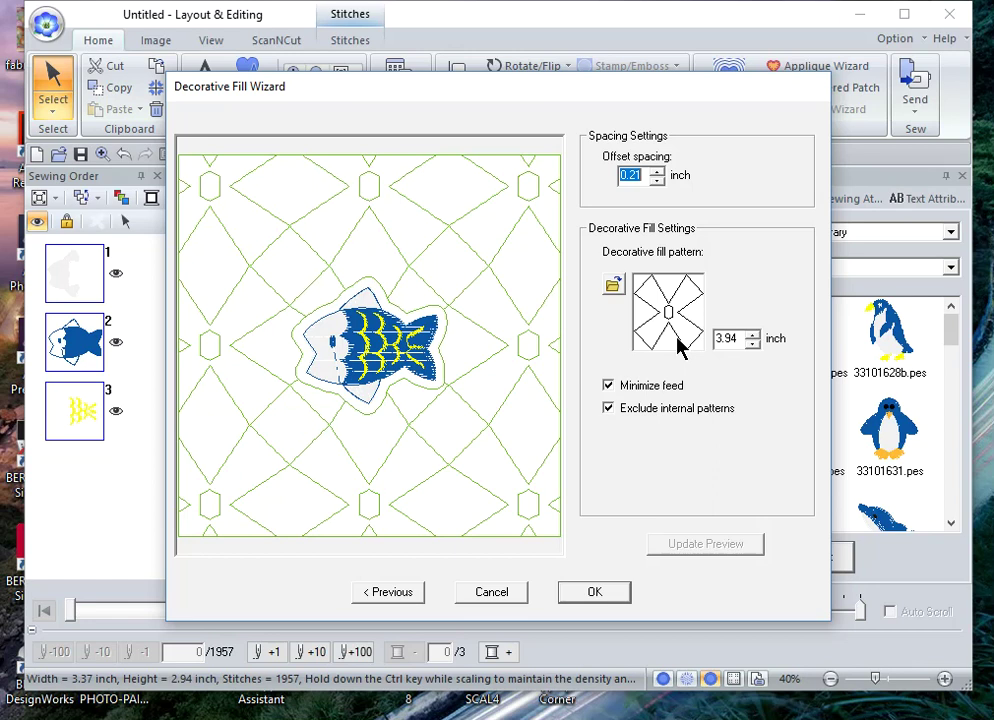
- Choose Terry_df01 as the decorative fill pattern
click(613, 285)
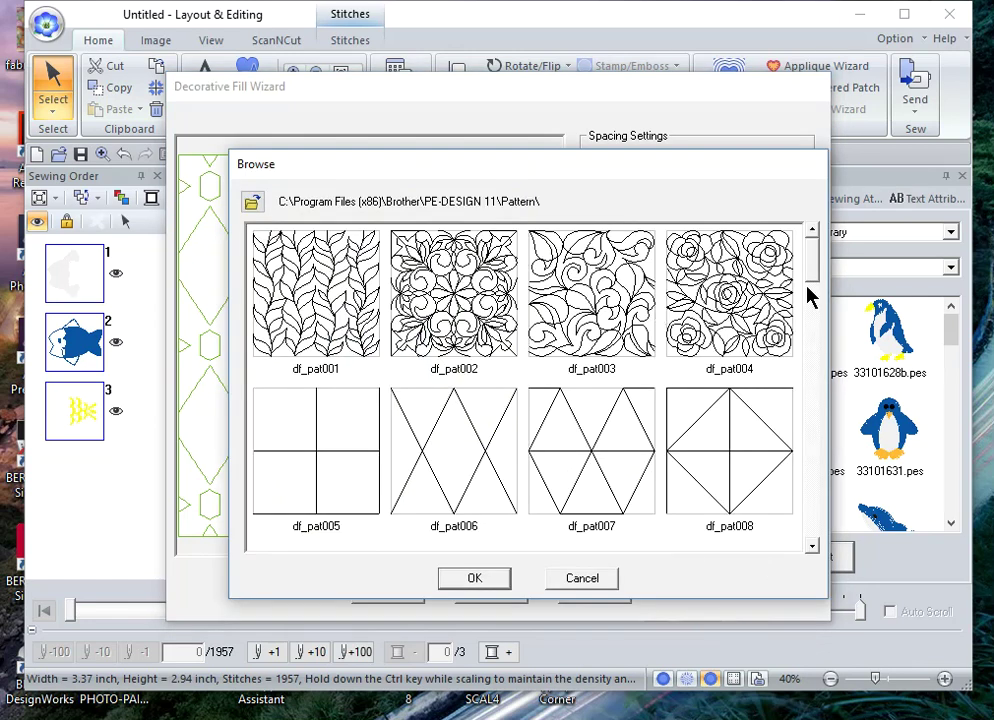
scroll(700, 480, down, 10)
click(592, 495)
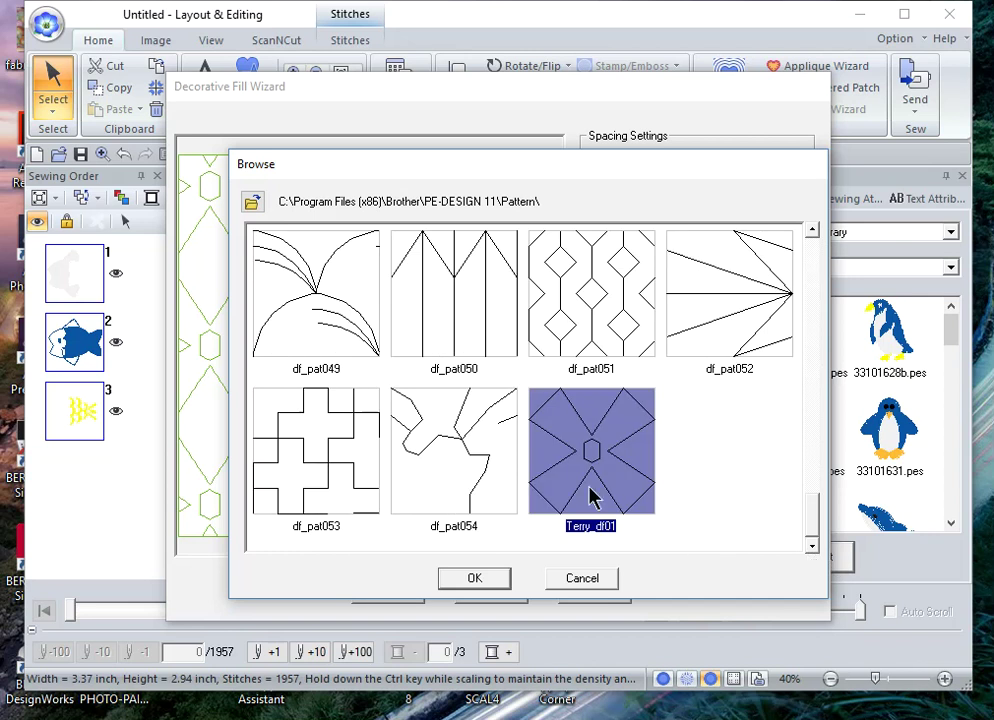
click(477, 582)
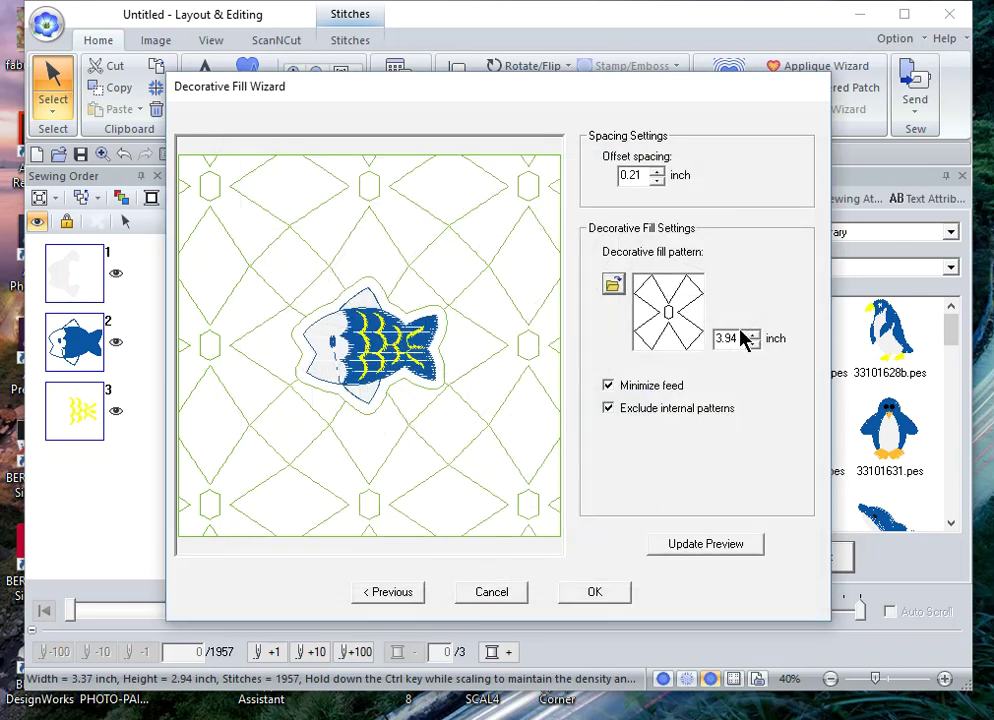
- Change the pattern size from 3.94 to 2.00 inches and refresh the preview
drag(743, 338, 658, 338)
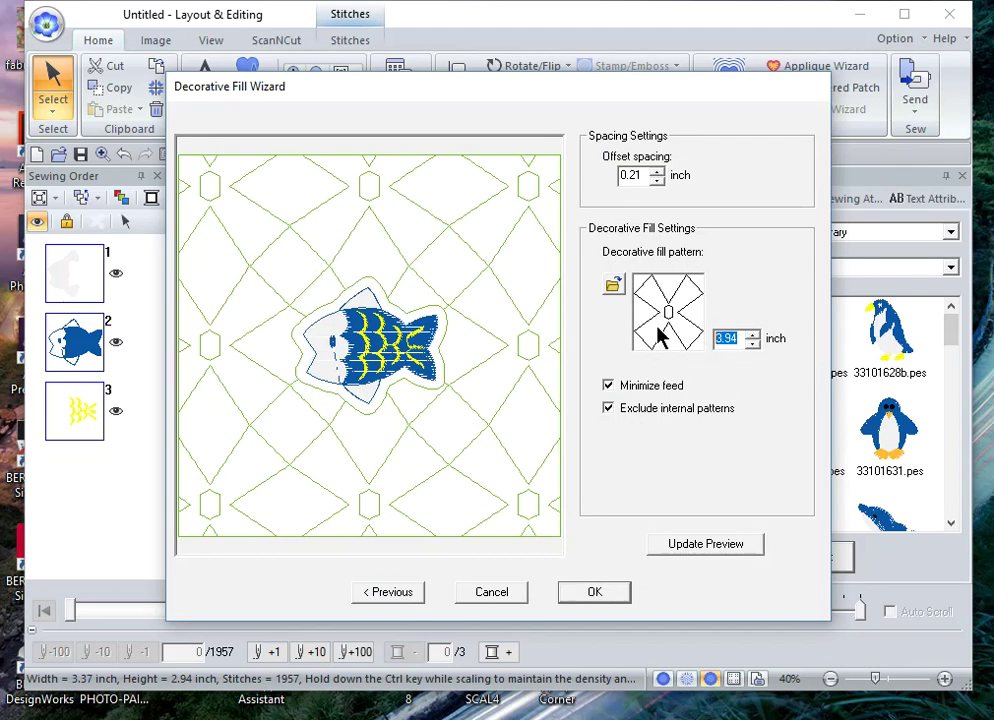
text(2.00)
click(714, 546)
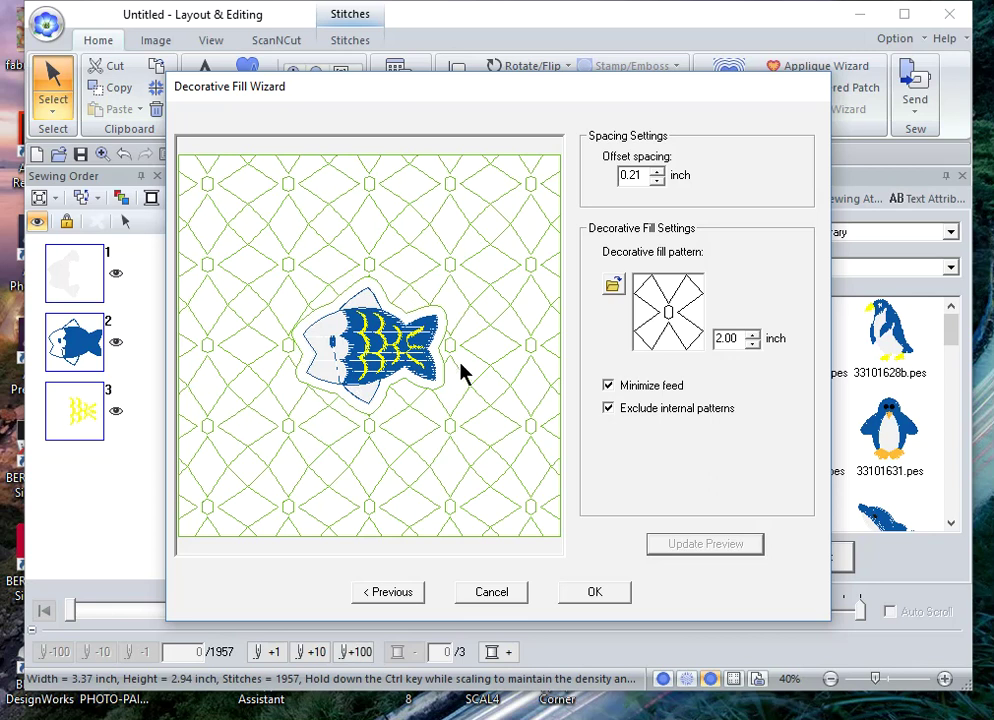
- Preview the 2-inch diamond fill with Minimize feed off, then on again
click(608, 386)
click(720, 547)
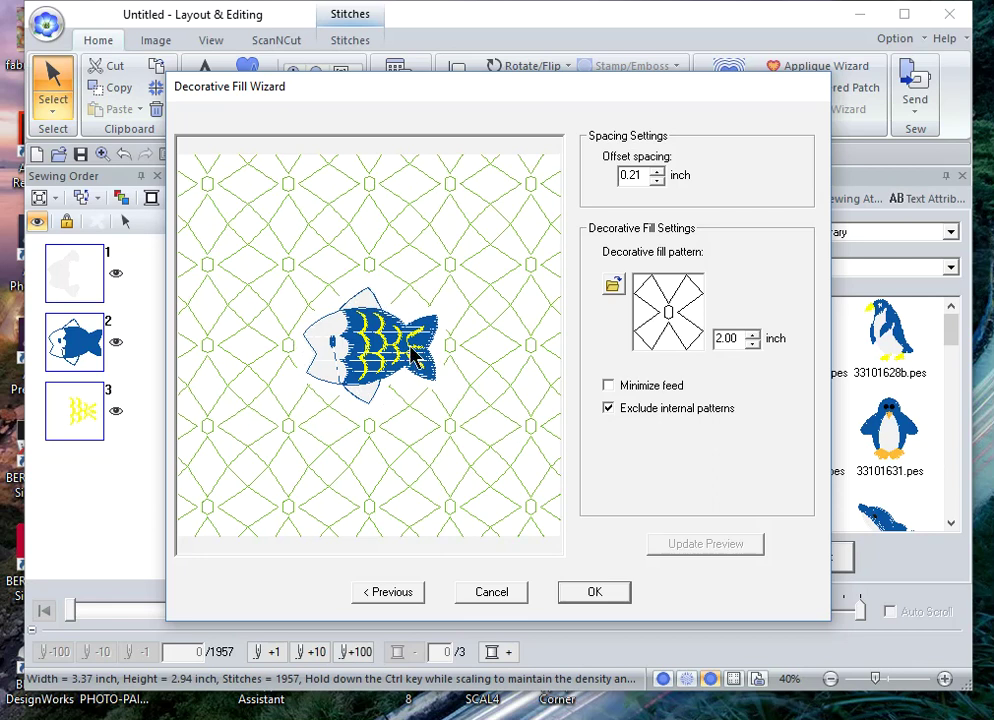
click(608, 385)
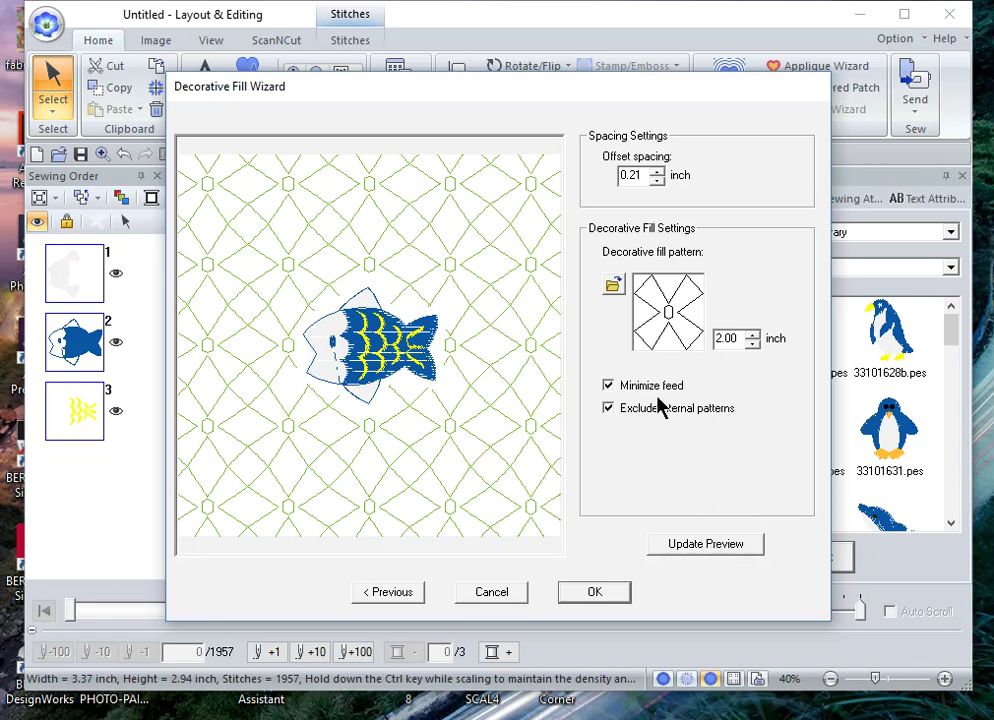
click(700, 544)
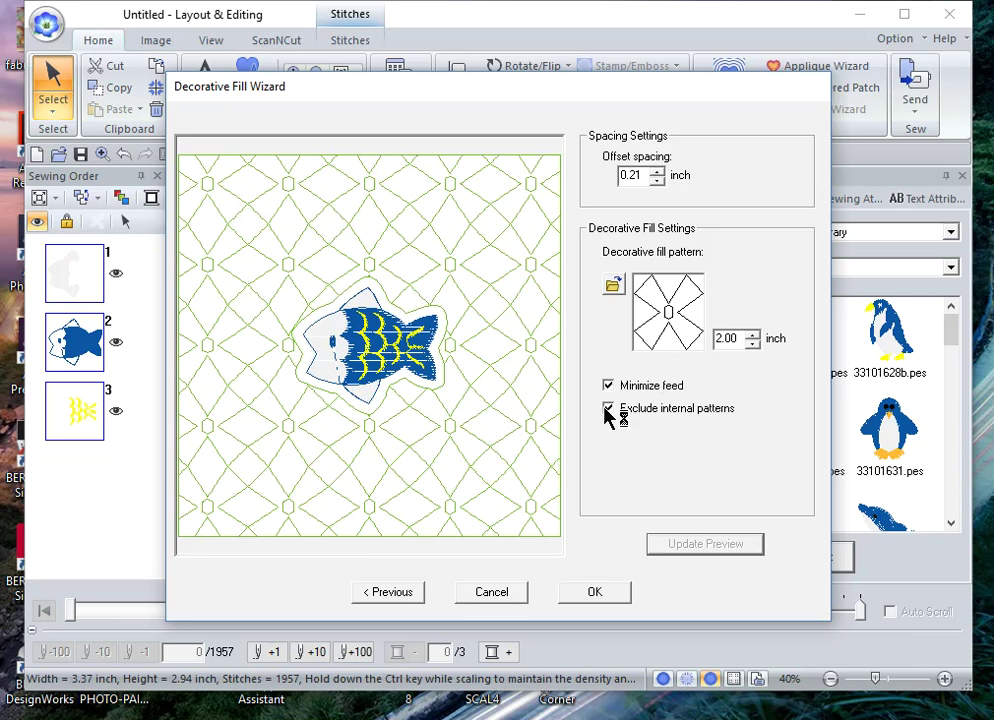
- Preview with internal patterns included, re-exclude them, and apply the diamond fill
click(607, 412)
click(722, 546)
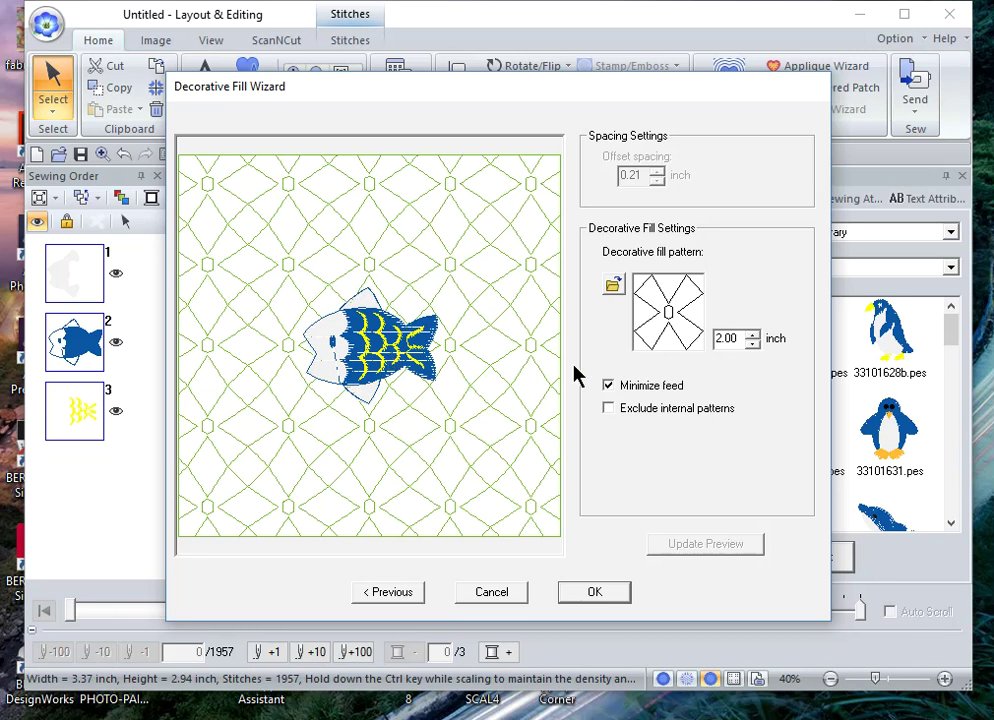
click(608, 409)
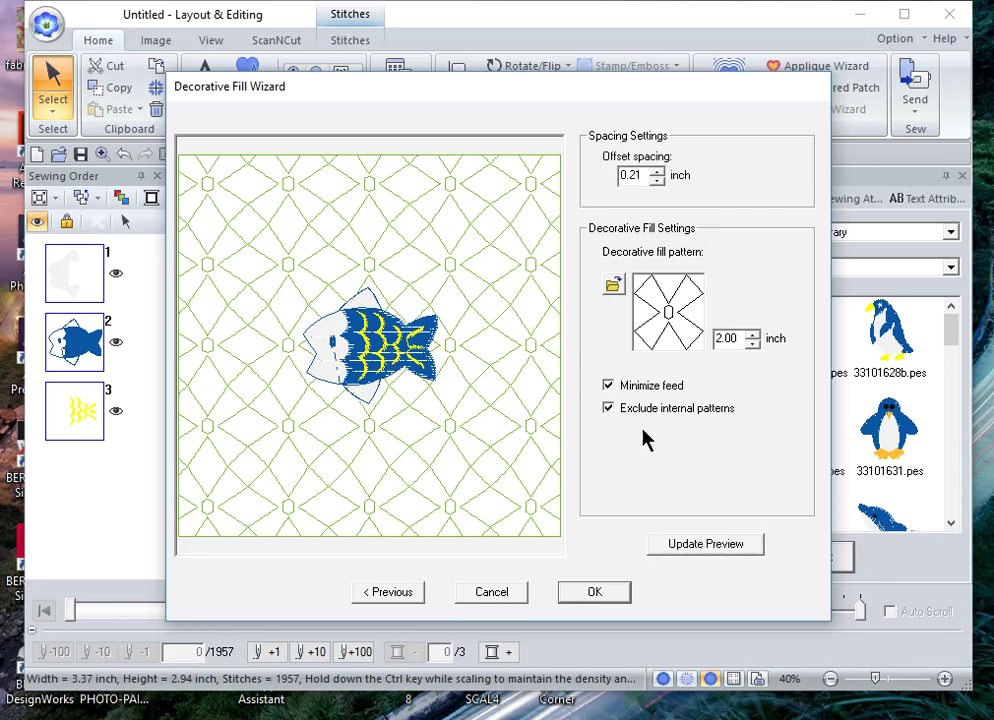
click(735, 543)
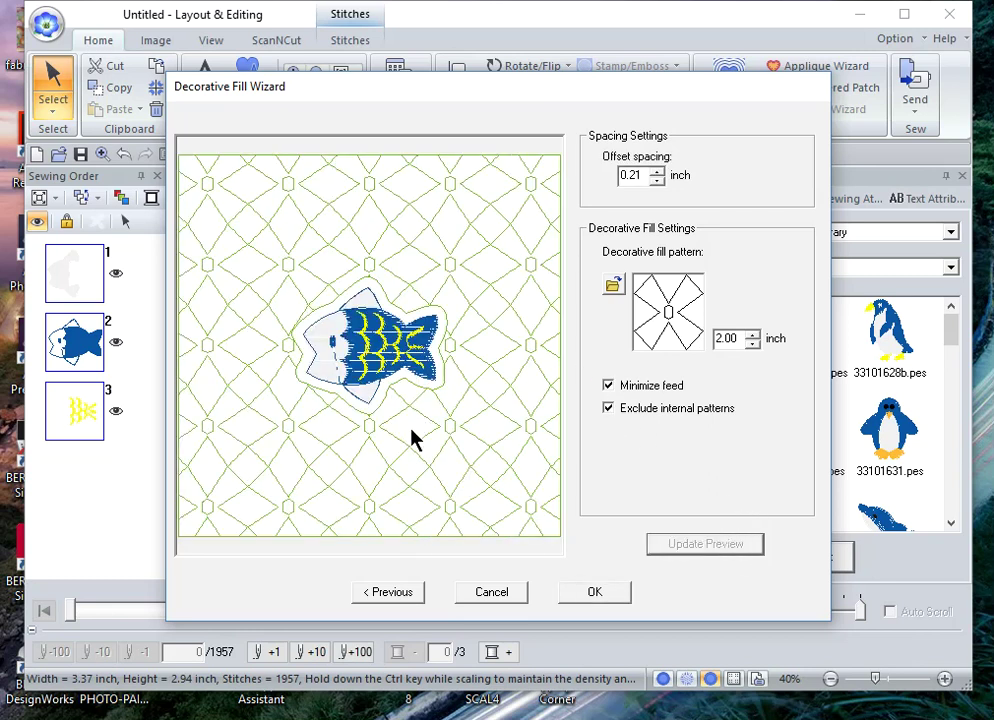
click(595, 592)
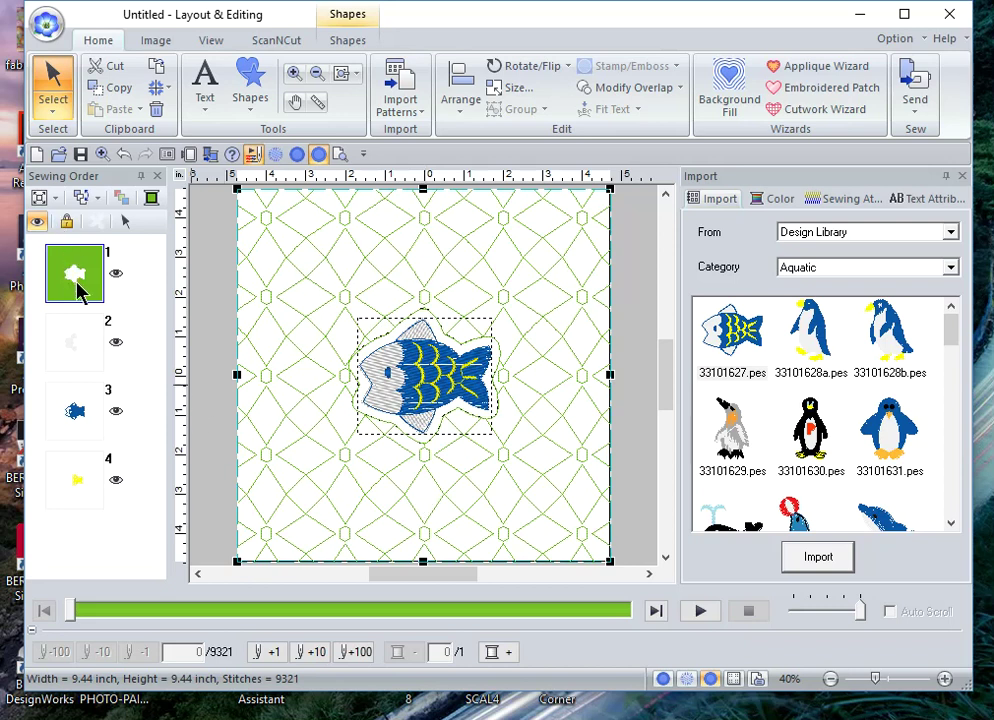
mouse_move(78, 290)
mouse_down()
mouse_move(82, 317)
mouse_move(64, 285)
mouse_up()
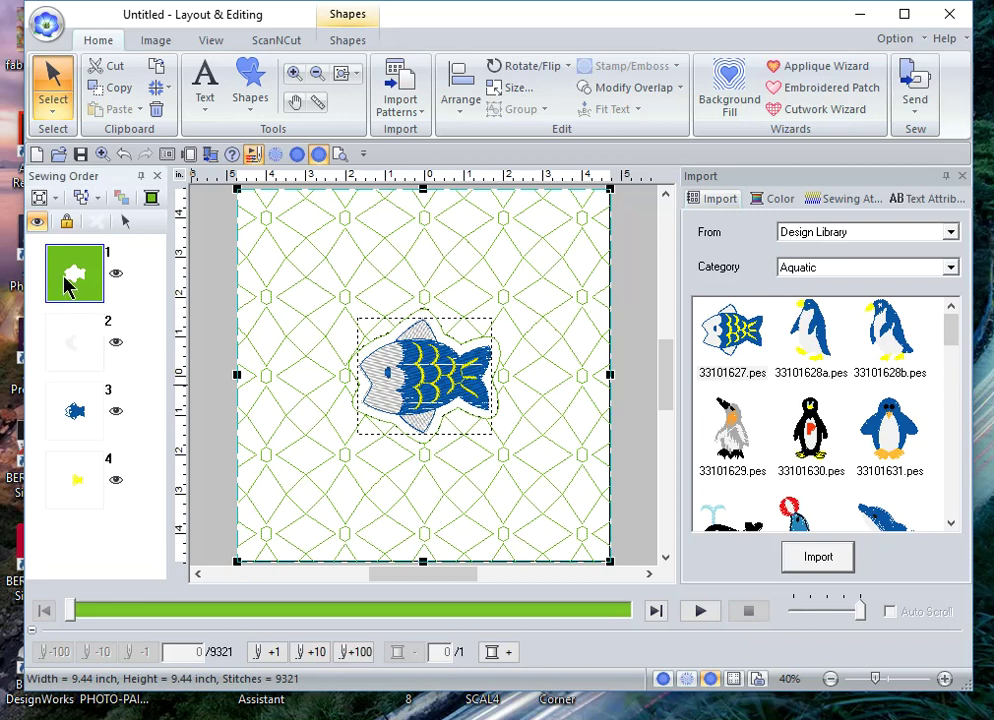
click(38, 224)
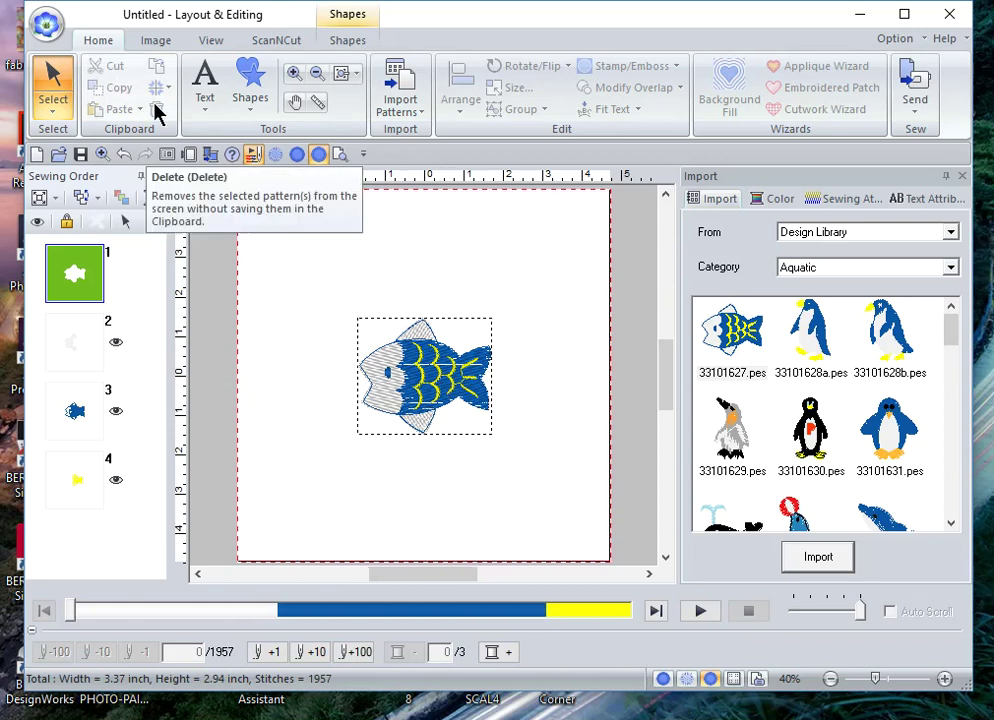
- Delete the original fish design and select the remaining background fill object
drag(308, 283, 565, 507)
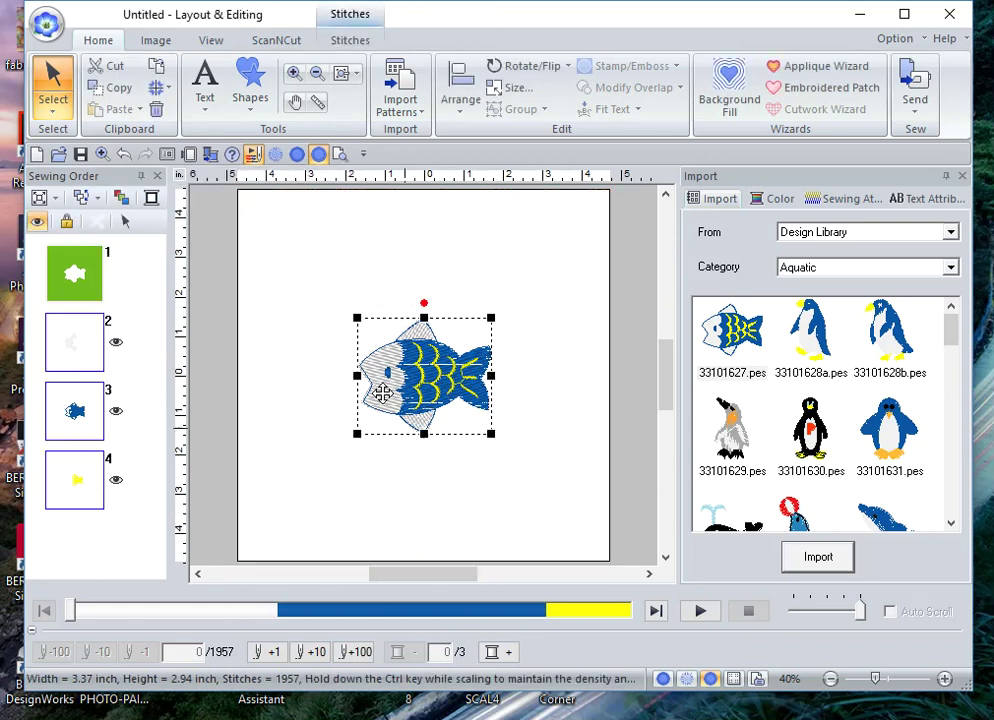
click(155, 112)
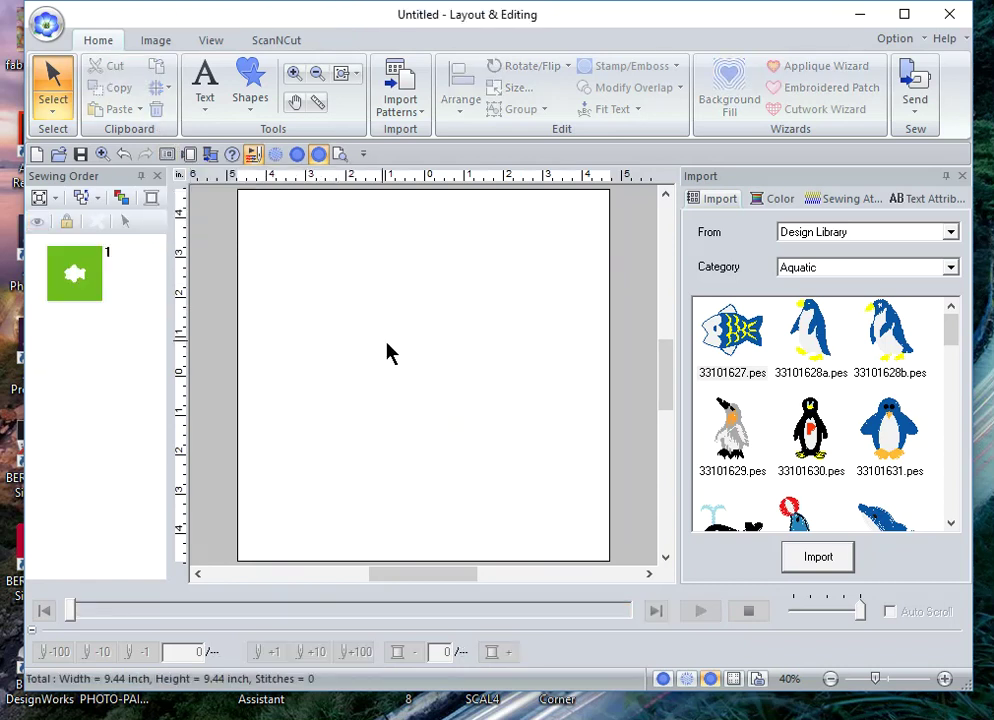
click(78, 284)
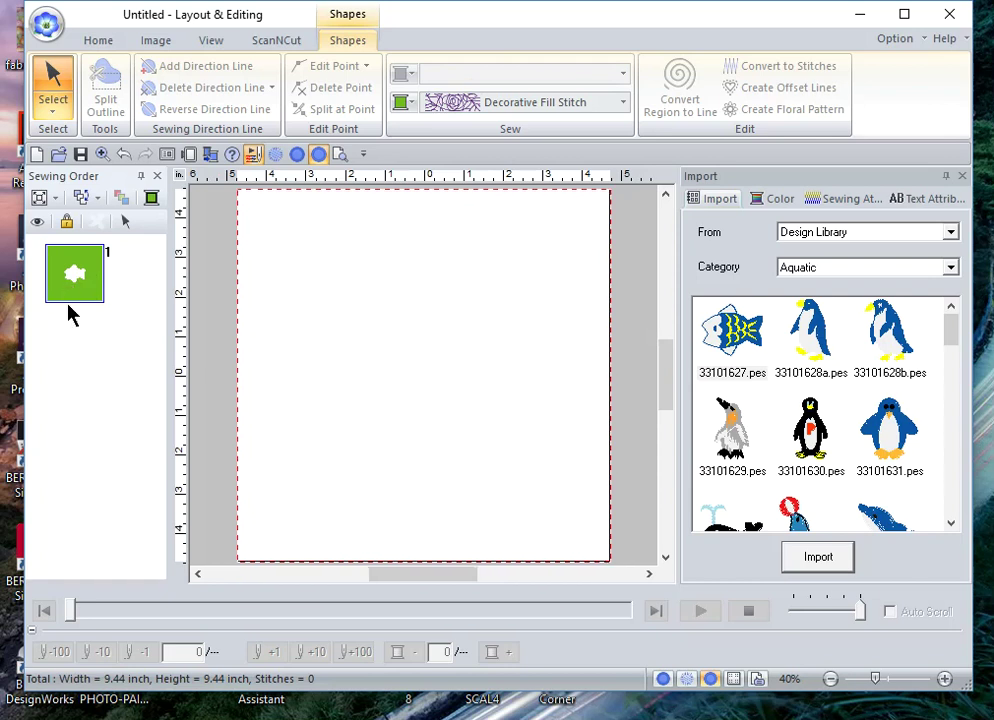
- Unhide the diamond background fill to reveal its empty fish-shaped cutout
click(34, 222)
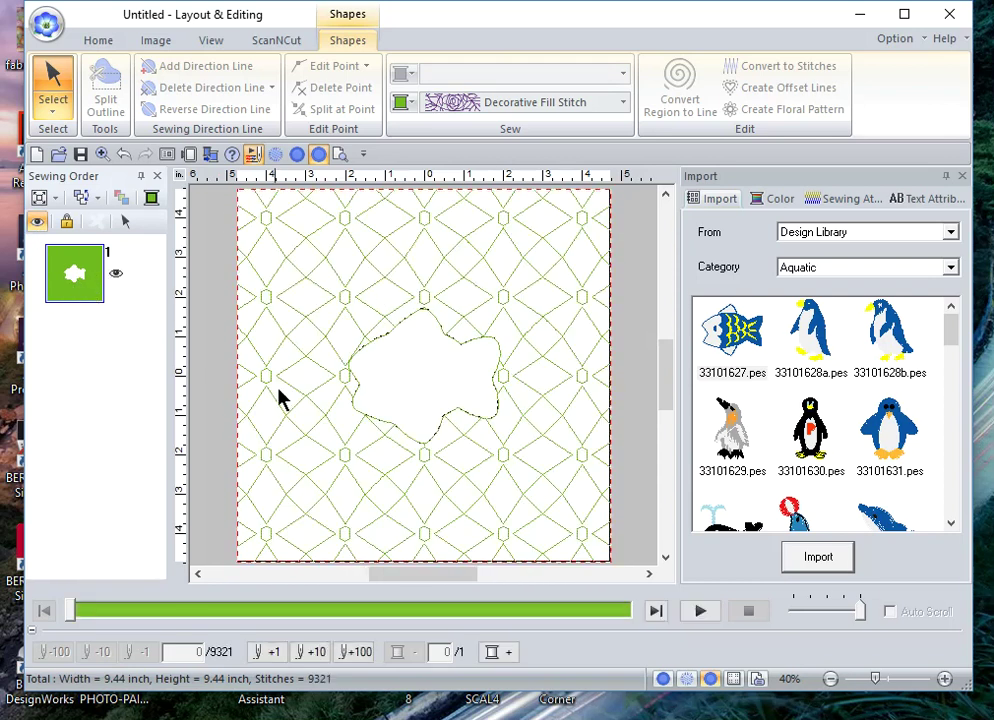